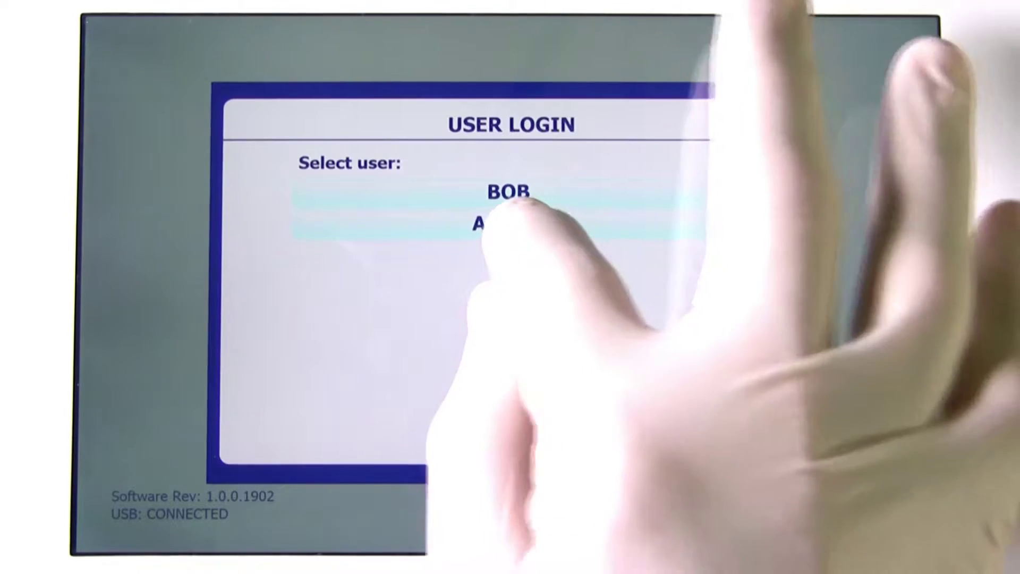
- Log in as ADMIN and start the pipette initialization
left_click(511, 224)
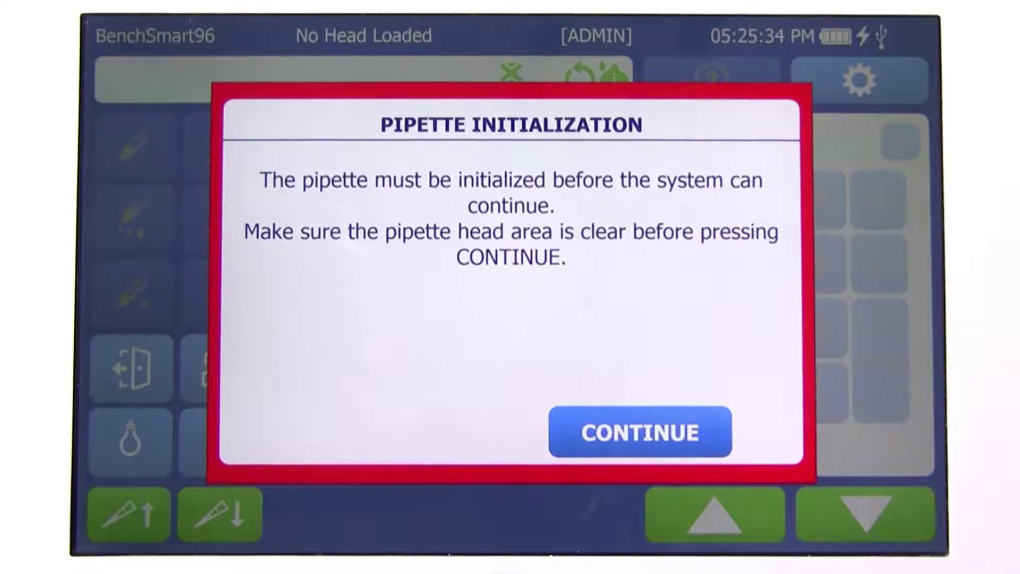
left_click(640, 432)
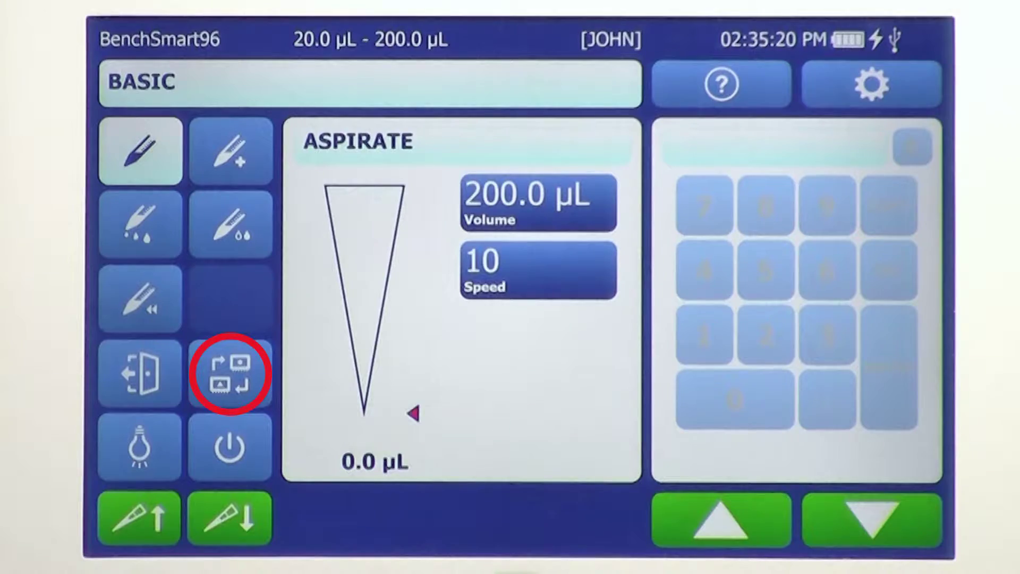
- Start a Head Change and continue to the head replacement steps
left_click(230, 371)
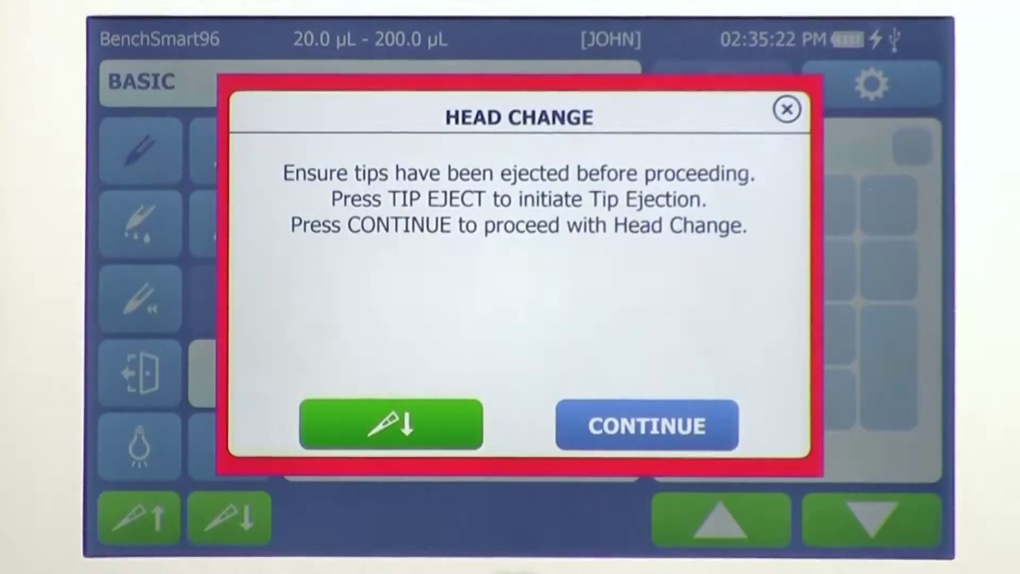
left_click(647, 425)
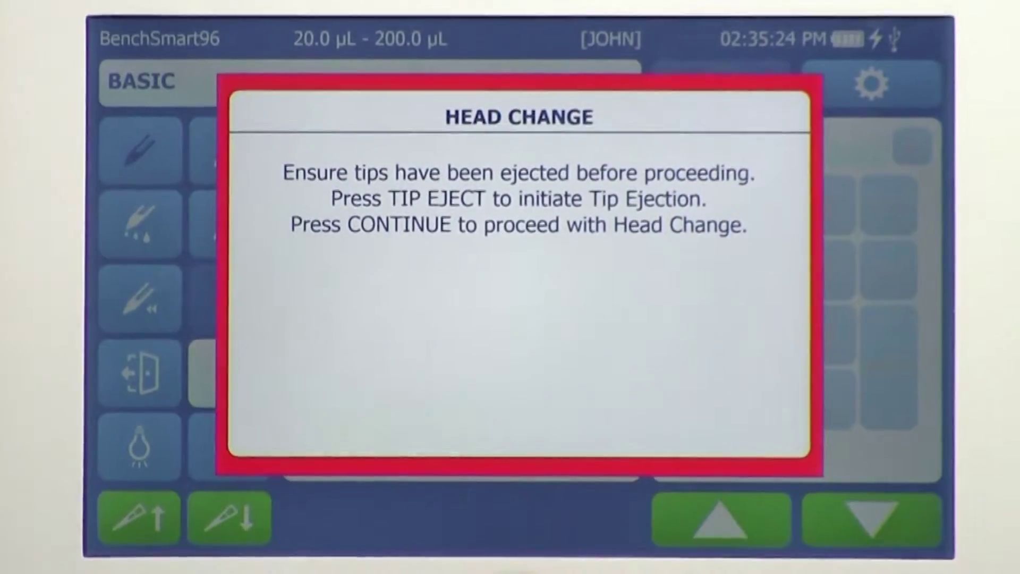